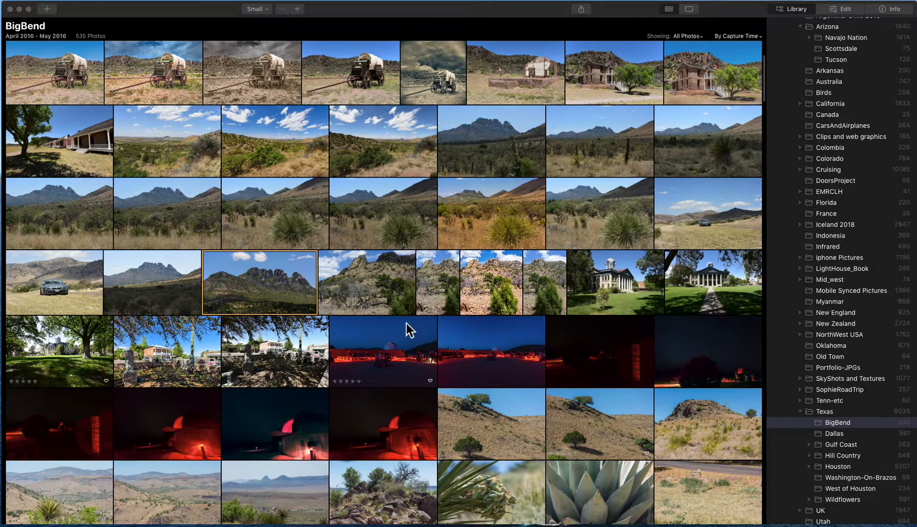
Open the rocky mountain photo 2016-04-BigBend-046-Edit.tif for editing and replace its sky with Dramatic Sky 3 using AI Sky Replacement
{"action": "left_click", "coordinate": [281, 296]}
{"action": "left_click", "coordinate": [840, 11]}
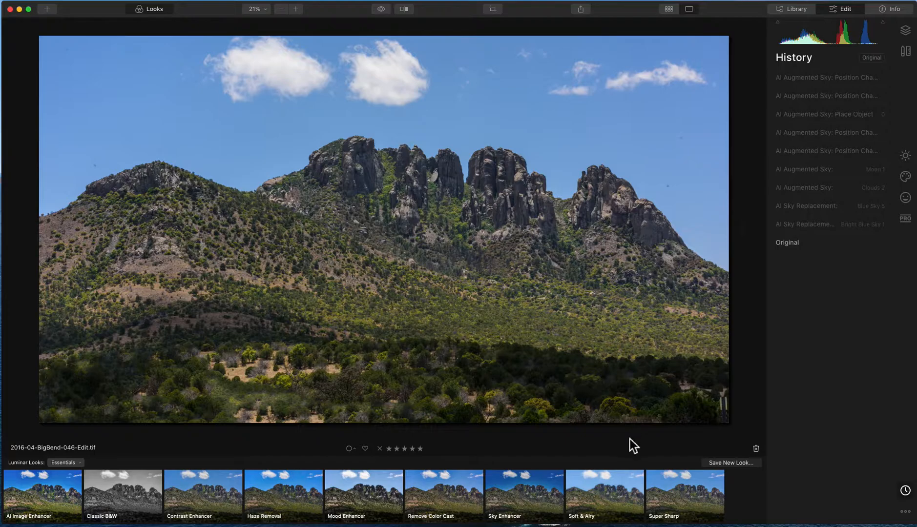
{"action": "left_click", "coordinate": [905, 178]}
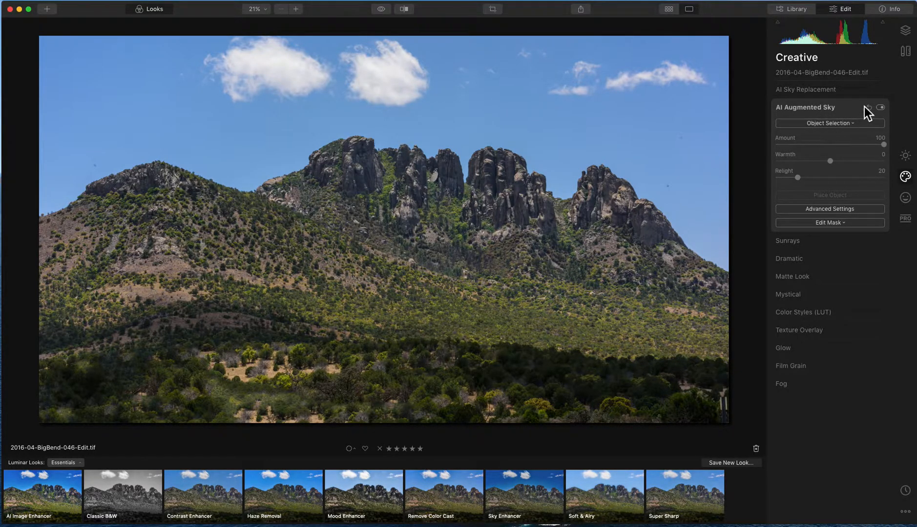
{"action": "left_click", "coordinate": [855, 92]}
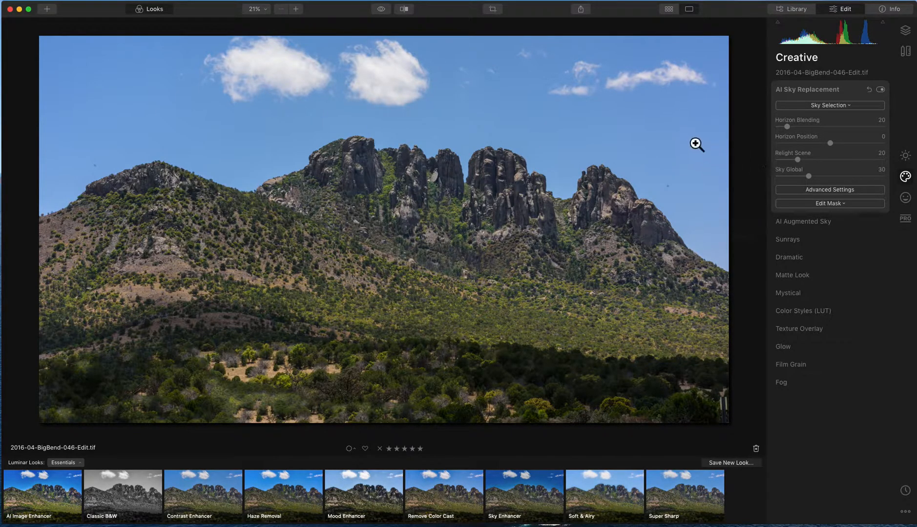
{"action": "left_click", "coordinate": [839, 105]}
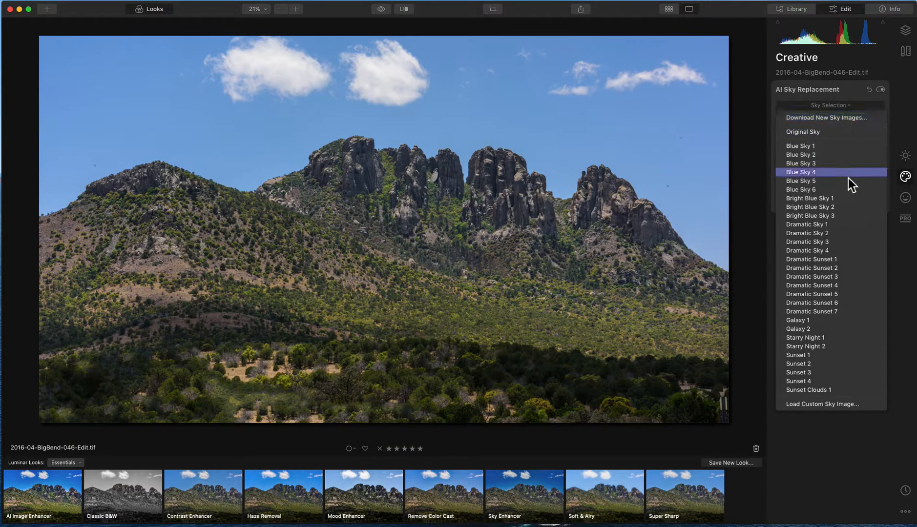
{"action": "left_click", "coordinate": [808, 242]}
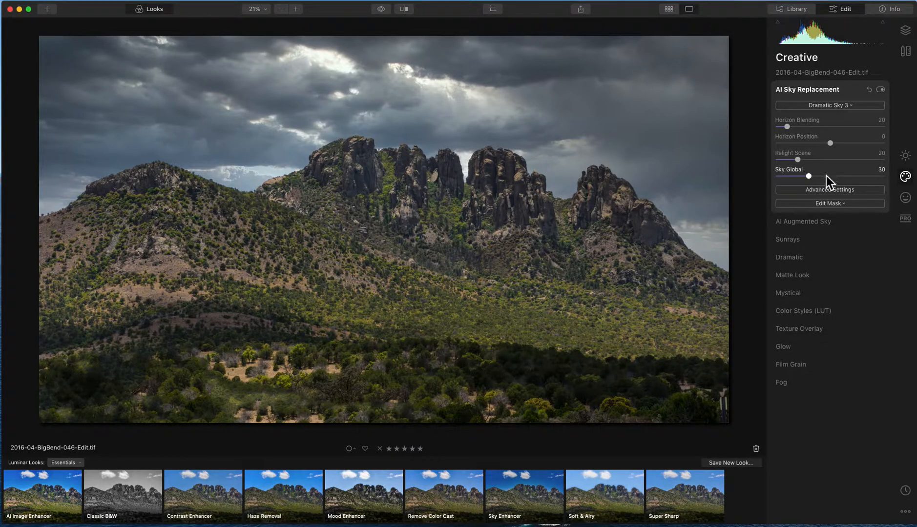
Try Dramatic Sky 1, Blue Sky 2 and Dramatic Sunset 3 in turn as replacement skies for the mountain photo
{"action": "left_click", "coordinate": [838, 107]}
{"action": "left_click", "coordinate": [821, 225]}
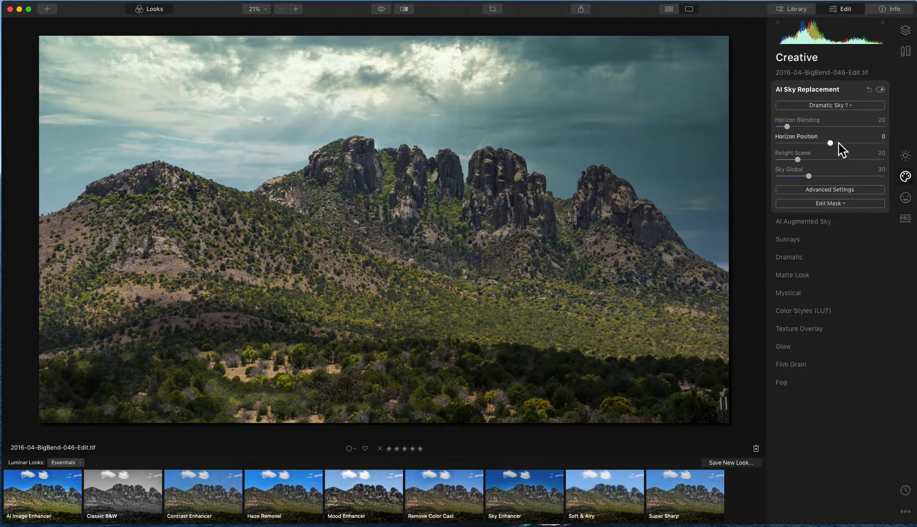
{"action": "left_click", "coordinate": [836, 106]}
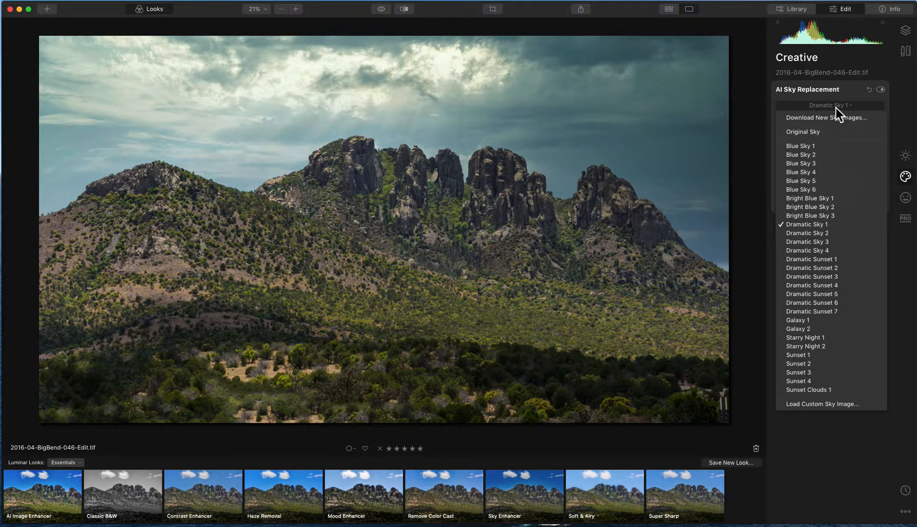
{"action": "left_click", "coordinate": [819, 155]}
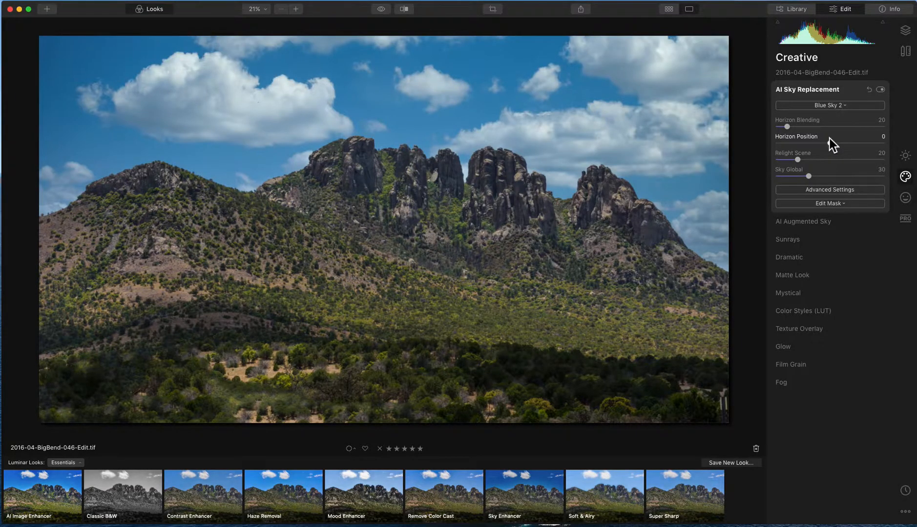
{"action": "left_click", "coordinate": [854, 107]}
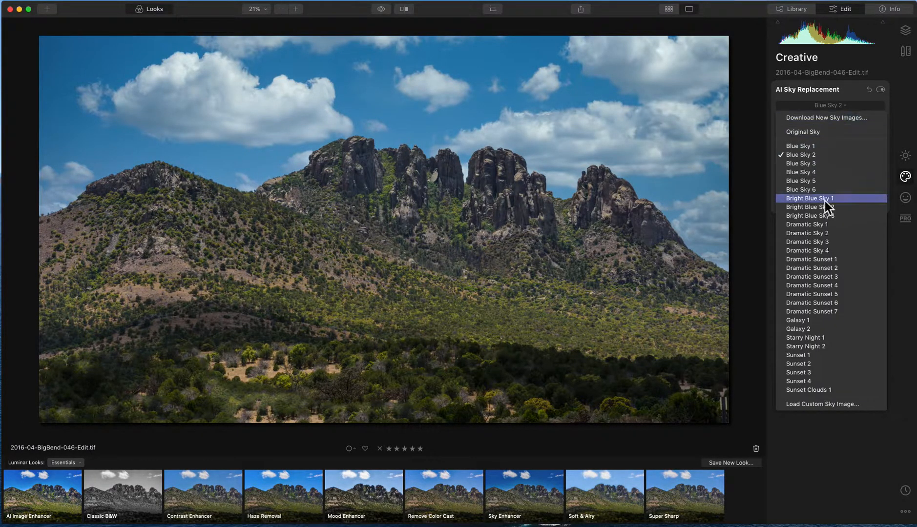
{"action": "left_click", "coordinate": [813, 277]}
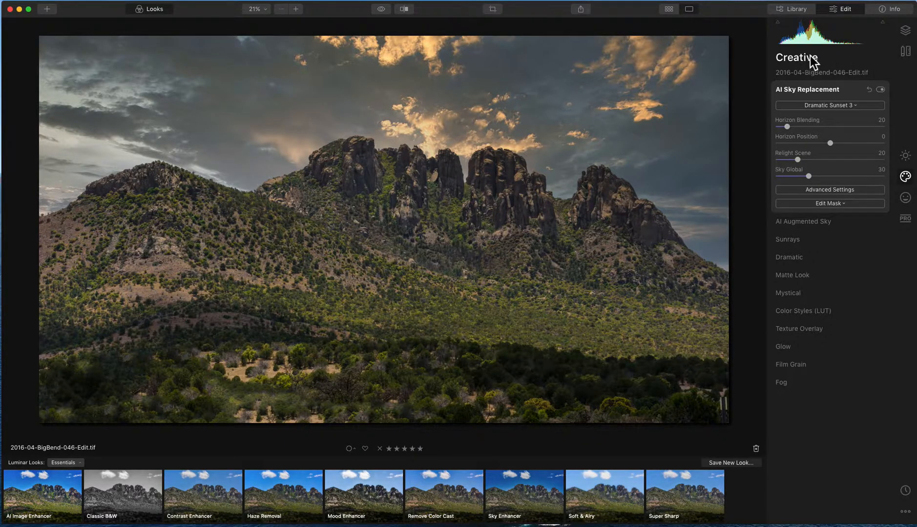
Revert the mountain photo to its original state in the edit history and return to the photo library
{"action": "left_click", "coordinate": [905, 490]}
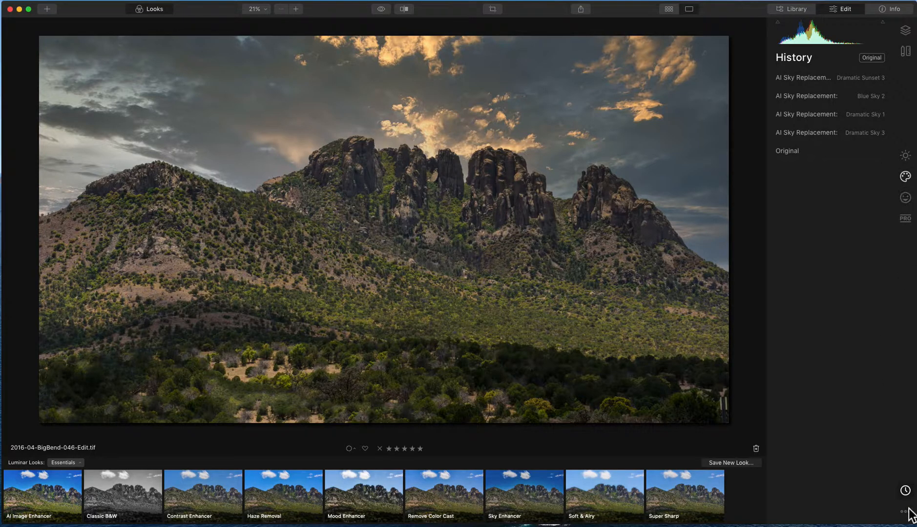
{"action": "left_click", "coordinate": [799, 151]}
{"action": "left_click", "coordinate": [782, 10]}
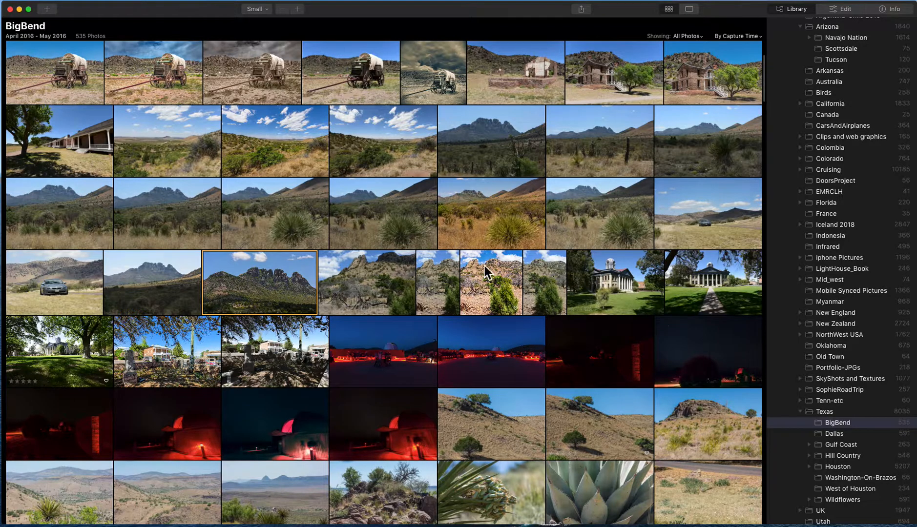
Open the tree-framed town photo 2016-04-BigBend-057.psd for editing with the Creative tools
{"action": "left_click", "coordinate": [163, 349]}
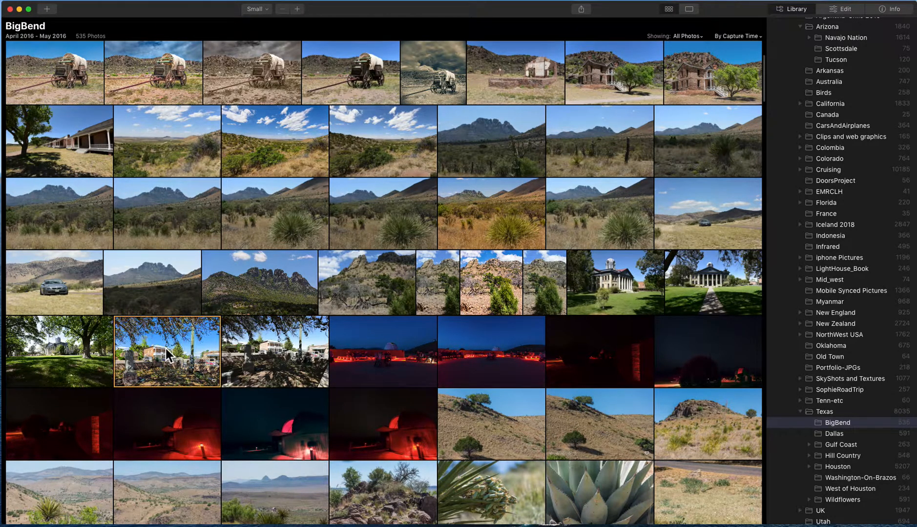
{"action": "left_click", "coordinate": [837, 13]}
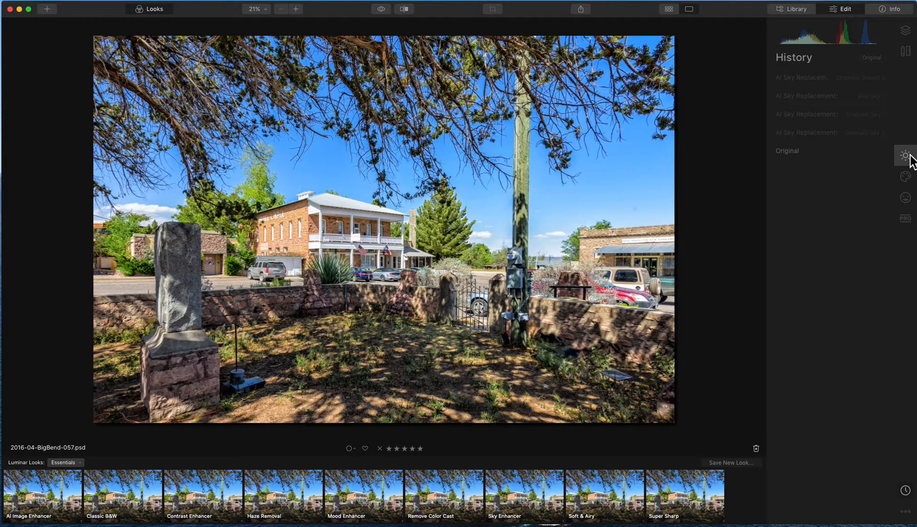
{"action": "left_click", "coordinate": [906, 176]}
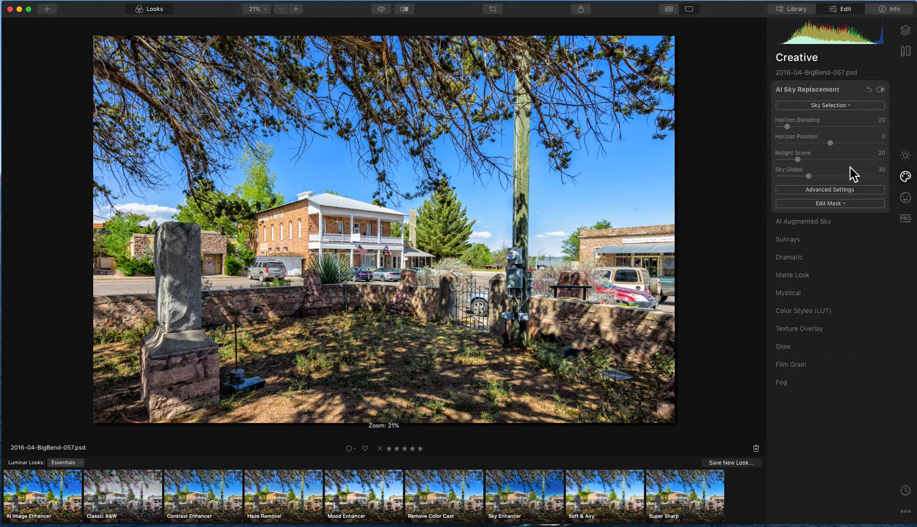
Replace the town photo's sky with Dramatic Sky 3, and change the replacement to Blue Sky 2
{"action": "left_click", "coordinate": [834, 106]}
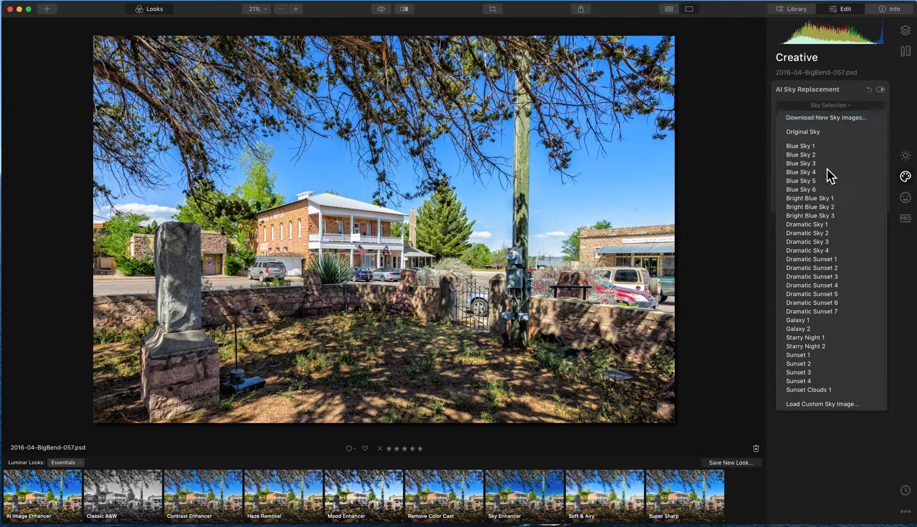
{"action": "left_click", "coordinate": [814, 243]}
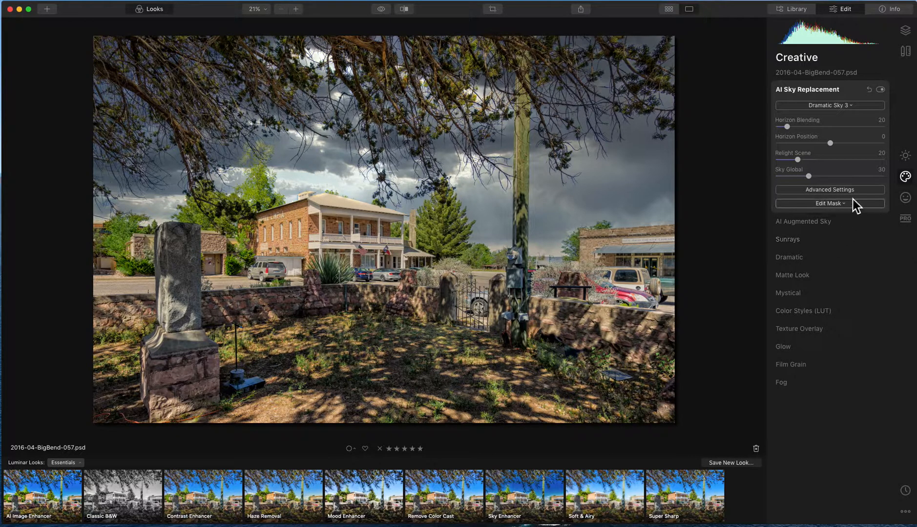
{"action": "left_click", "coordinate": [855, 106]}
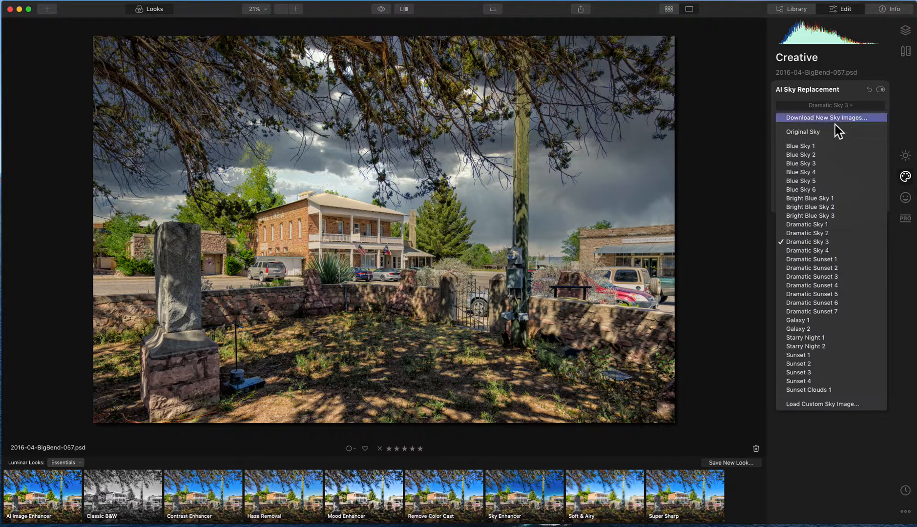
{"action": "left_click", "coordinate": [820, 155]}
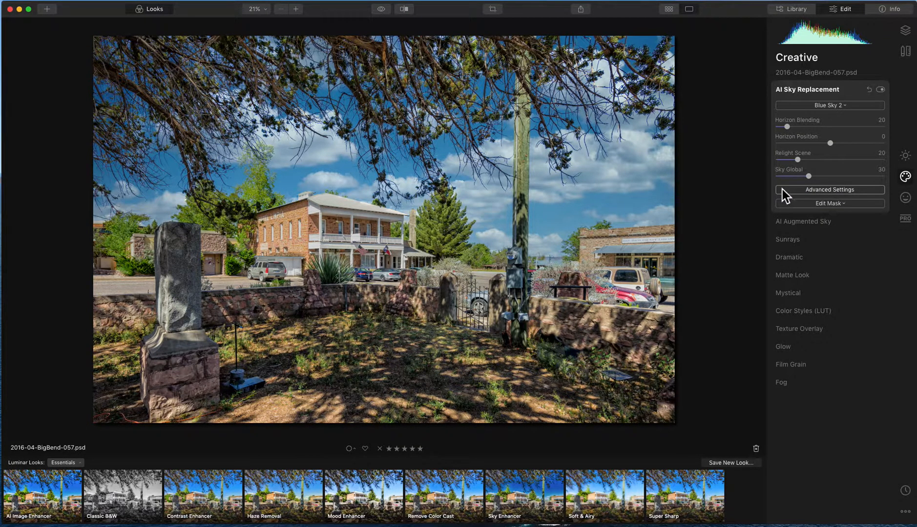
Edit the AI Sky Replacement mask with a brush, erasing the new sky to the right of the utility pole
{"action": "left_click", "coordinate": [833, 206]}
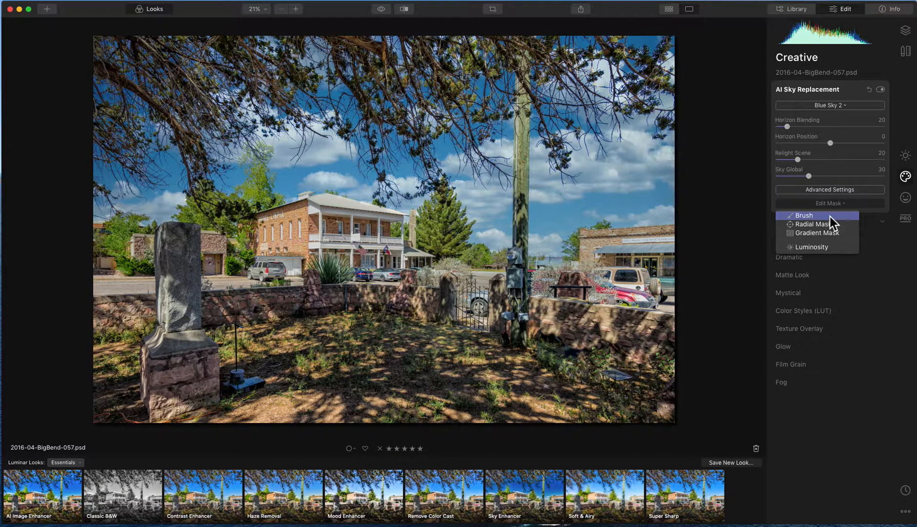
{"action": "left_click", "coordinate": [829, 216]}
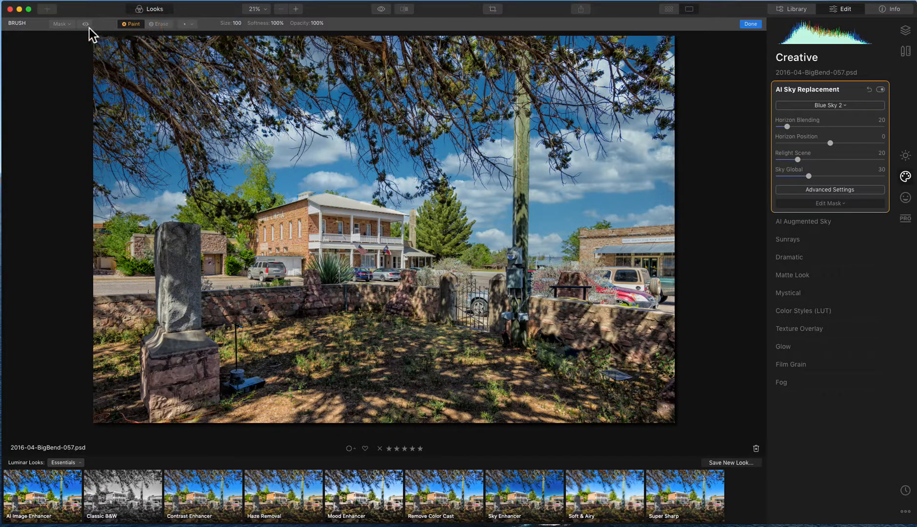
{"action": "left_click", "coordinate": [155, 24]}
{"action": "mouse_move", "coordinate": [624, 174]}
{"action": "left_mouse_down"}
{"action": "mouse_move", "coordinate": [632, 199]}
{"action": "mouse_move", "coordinate": [674, 177]}
{"action": "mouse_move", "coordinate": [653, 207]}
{"action": "mouse_move", "coordinate": [642, 174]}
{"action": "mouse_move", "coordinate": [578, 320]}
{"action": "mouse_move", "coordinate": [601, 343]}
{"action": "mouse_move", "coordinate": [584, 300]}
{"action": "mouse_move", "coordinate": [583, 260]}
{"action": "mouse_move", "coordinate": [624, 188]}
{"action": "mouse_move", "coordinate": [603, 154]}
{"action": "mouse_move", "coordinate": [578, 184]}
{"action": "mouse_move", "coordinate": [571, 227]}
{"action": "mouse_move", "coordinate": [580, 228]}
{"action": "mouse_move", "coordinate": [569, 202]}
{"action": "mouse_move", "coordinate": [603, 218]}
{"action": "mouse_move", "coordinate": [683, 177]}
{"action": "left_mouse_up"}
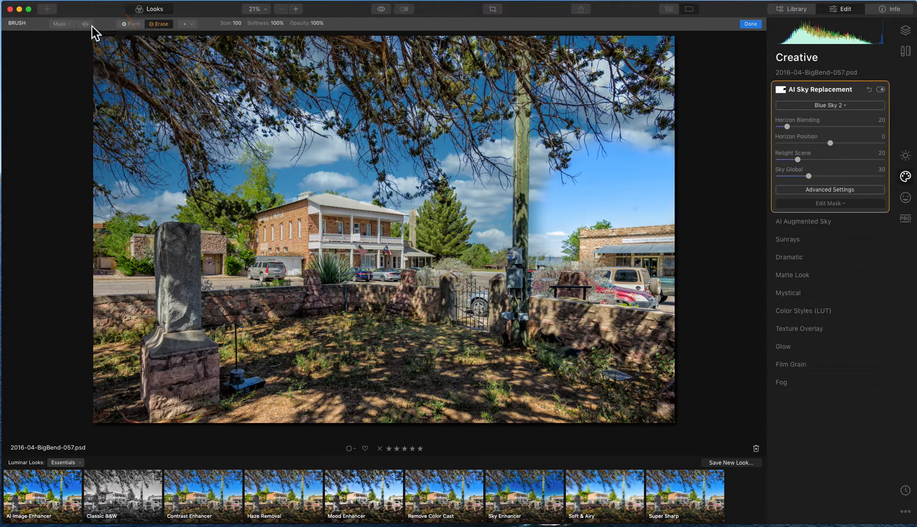
Paint the replacement sky back in to the right of the utility pole and finish the mask editing
{"action": "left_click", "coordinate": [130, 24]}
{"action": "mouse_move", "coordinate": [618, 207]}
{"action": "left_mouse_down"}
{"action": "mouse_move", "coordinate": [649, 174]}
{"action": "mouse_move", "coordinate": [650, 133]}
{"action": "mouse_move", "coordinate": [602, 146]}
{"action": "mouse_move", "coordinate": [567, 177]}
{"action": "mouse_move", "coordinate": [626, 192]}
{"action": "mouse_move", "coordinate": [670, 155]}
{"action": "mouse_move", "coordinate": [665, 192]}
{"action": "mouse_move", "coordinate": [584, 200]}
{"action": "mouse_move", "coordinate": [553, 220]}
{"action": "mouse_move", "coordinate": [669, 136]}
{"action": "left_mouse_up"}
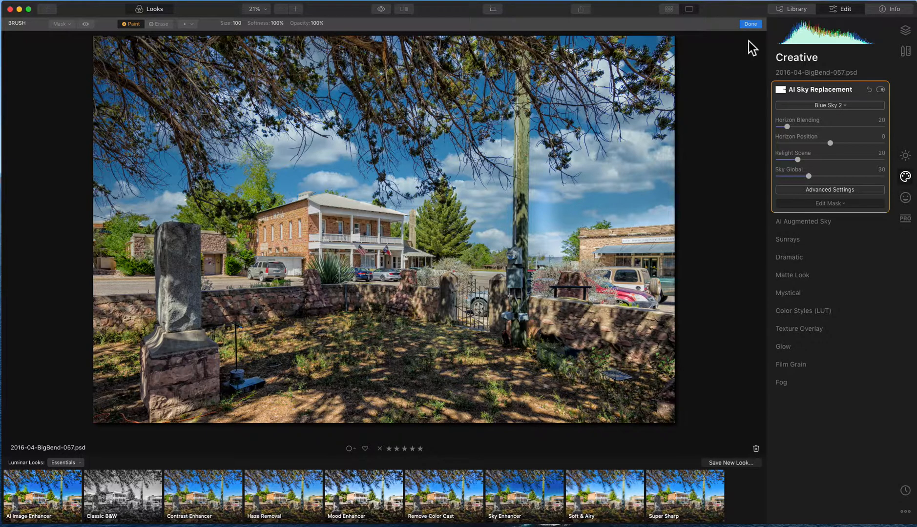
{"action": "left_click", "coordinate": [754, 27]}
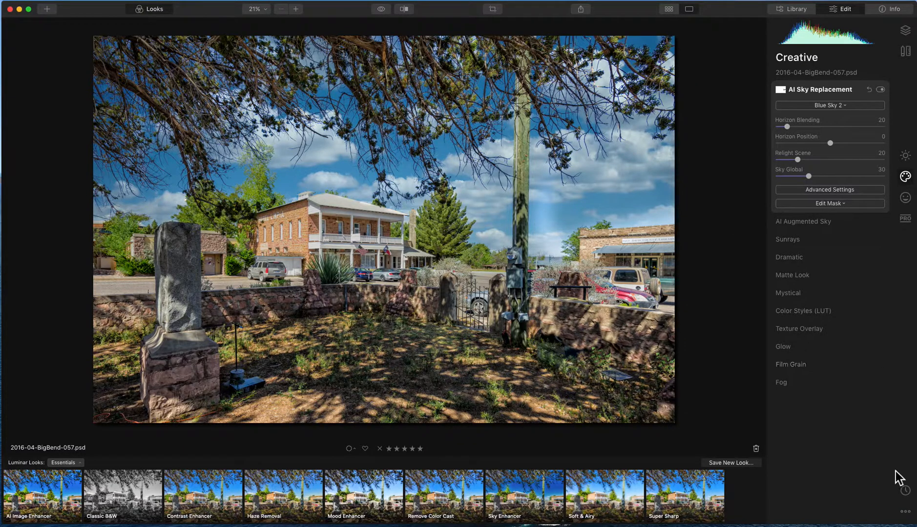
Revert the town photo to its original state in the edit history and return to the BigBend thumbnail gallery
{"action": "left_click", "coordinate": [905, 490]}
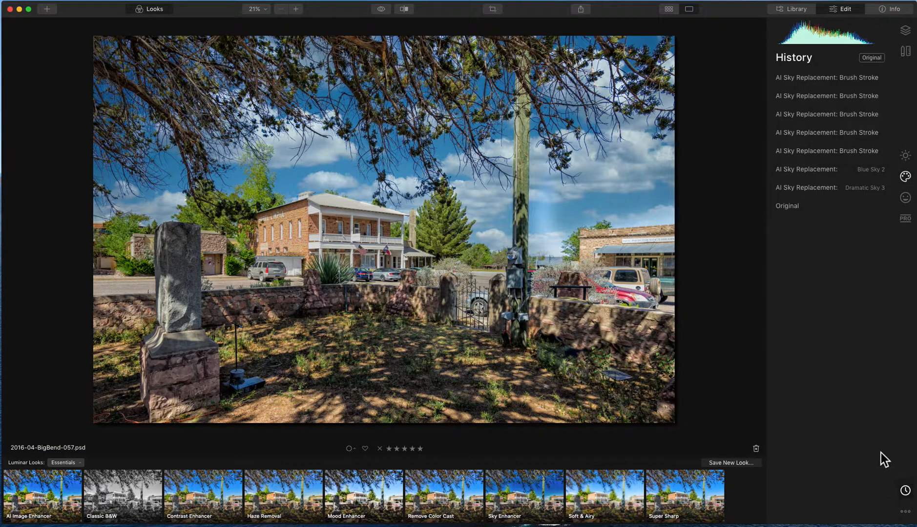
{"action": "left_click", "coordinate": [804, 205]}
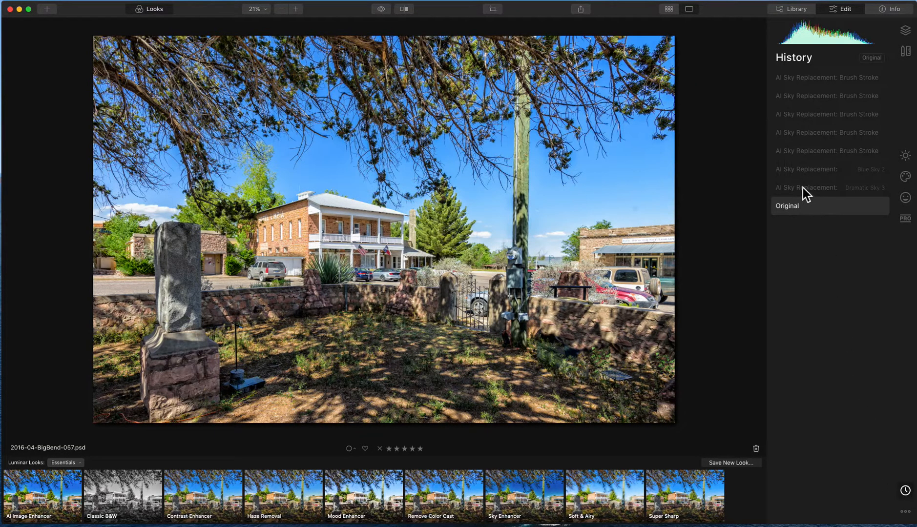
{"action": "left_click", "coordinate": [788, 12]}
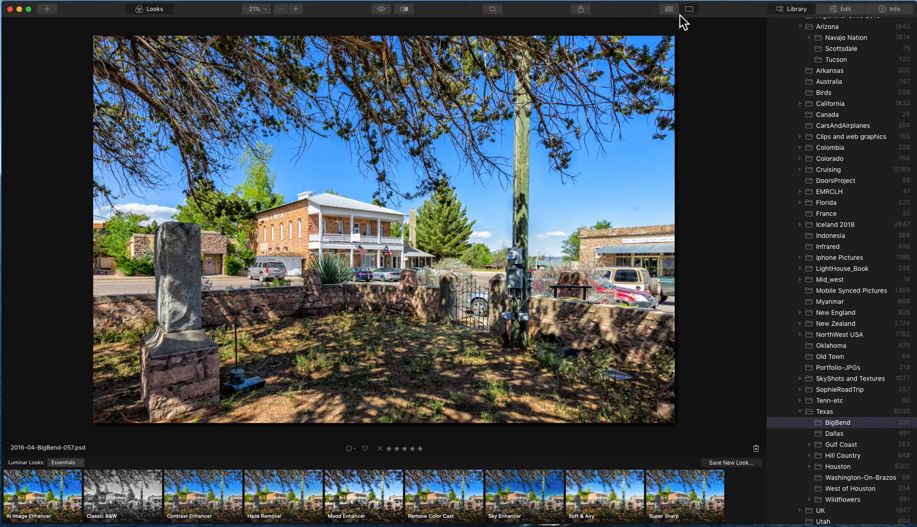
{"action": "left_click", "coordinate": [668, 10]}
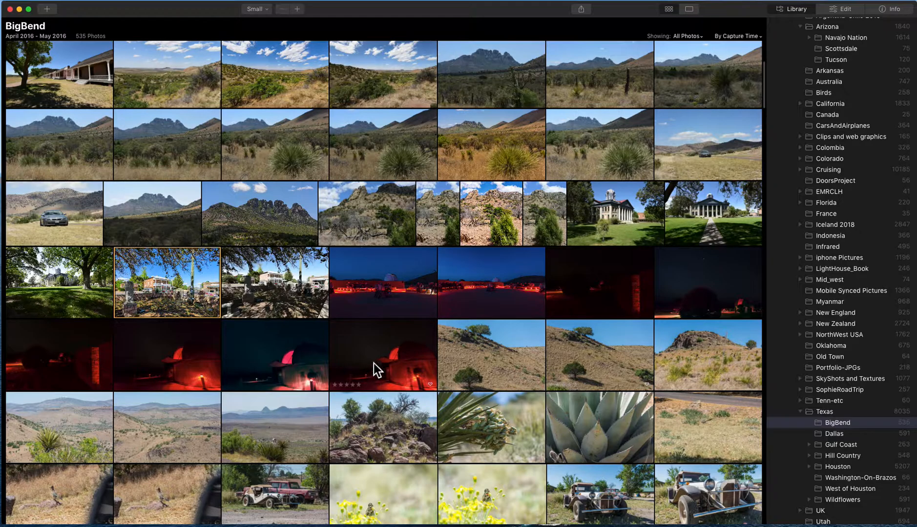
Open the night observatory photo 2016-04-BigBend-071.psd for editing and expand the AI Augmented Sky tool
{"action": "left_click", "coordinate": [294, 368]}
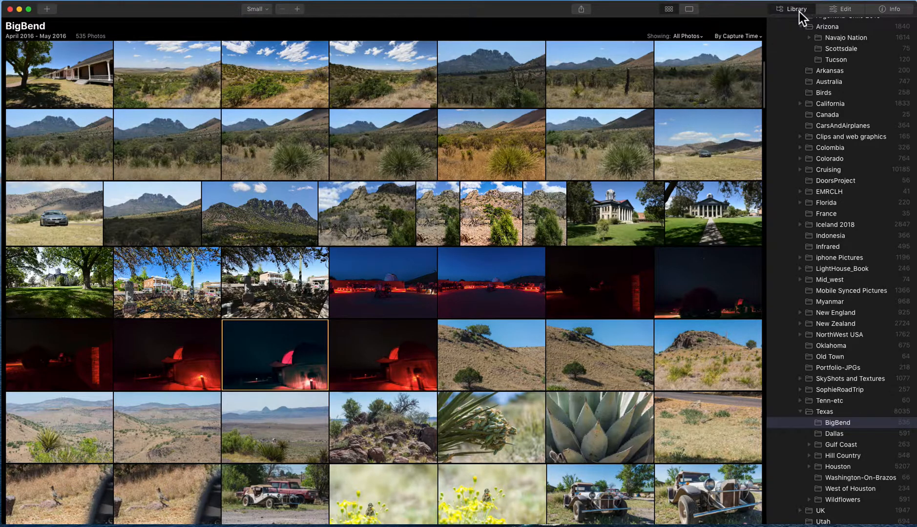
{"action": "left_click", "coordinate": [844, 13]}
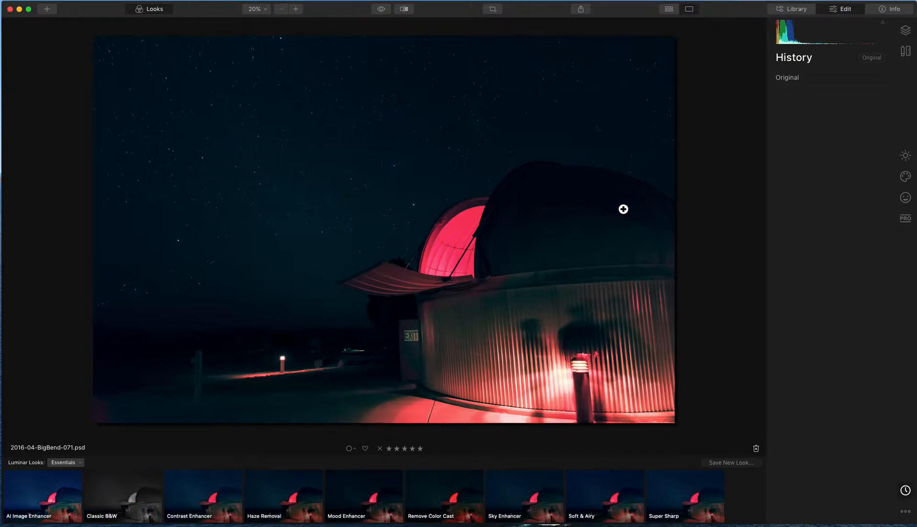
{"action": "left_click", "coordinate": [906, 181]}
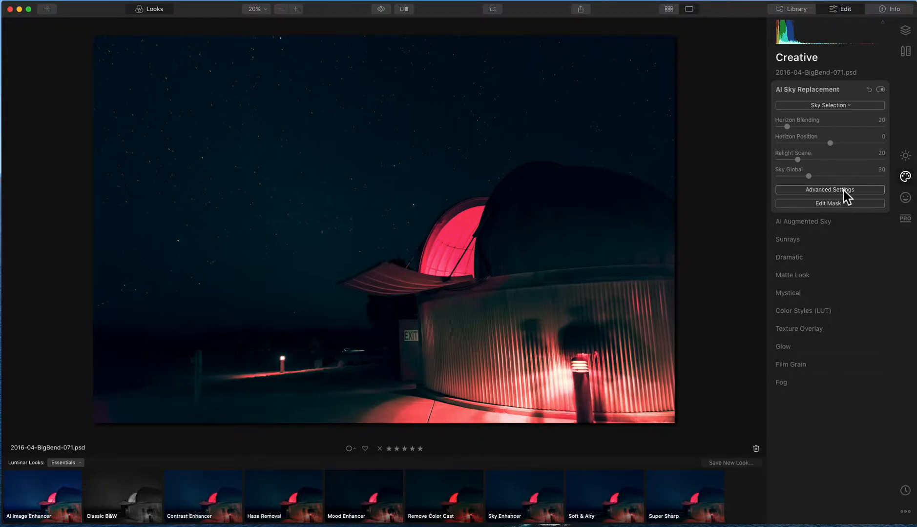
{"action": "left_click", "coordinate": [840, 221]}
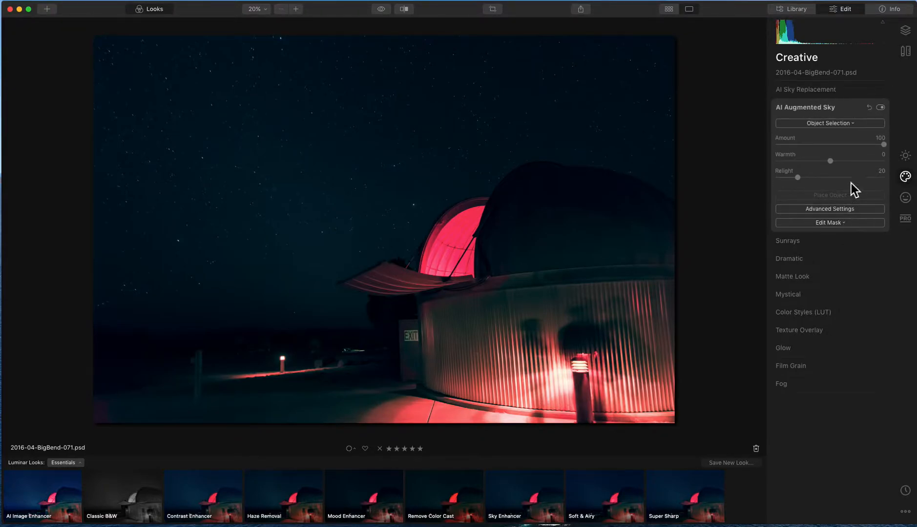
Add Planet 2 to the night sky, place it in the photo's upper-left sky, shrink it and tilt it slightly counterclockwise
{"action": "left_click", "coordinate": [848, 126]}
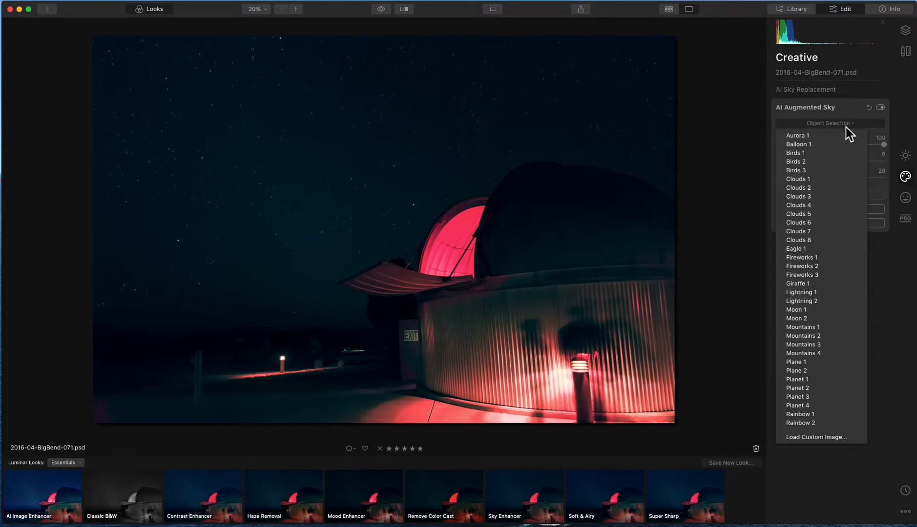
{"action": "left_click", "coordinate": [789, 390]}
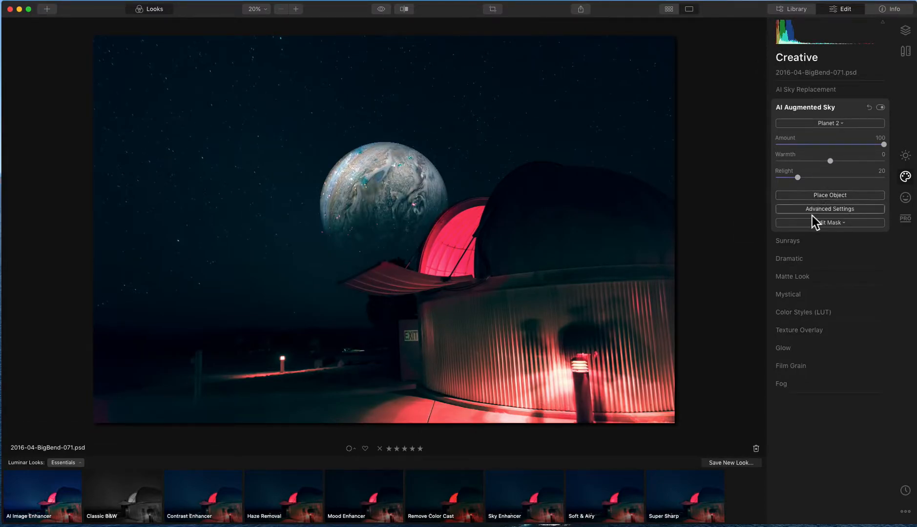
{"action": "left_click", "coordinate": [828, 197]}
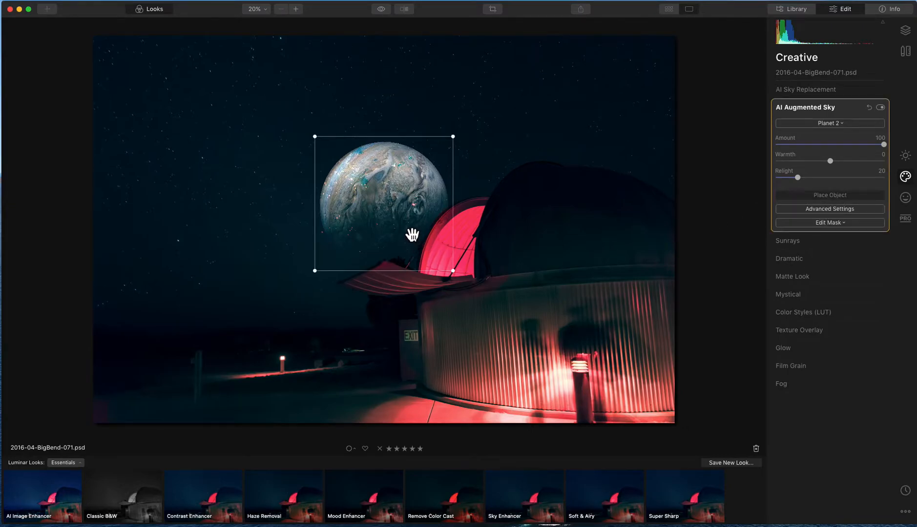
{"action": "left_click_drag", "start_coordinate": [411, 234], "coordinate": [252, 164]}
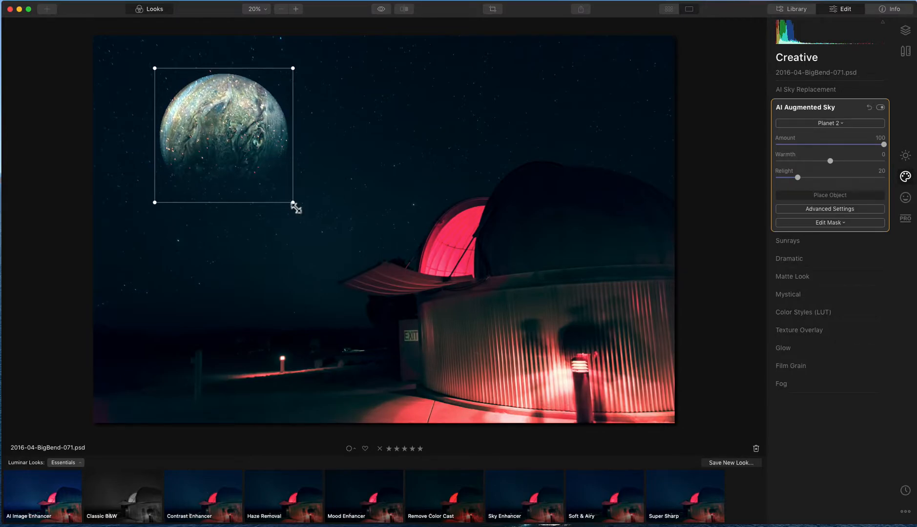
{"action": "left_click_drag", "start_coordinate": [295, 208], "coordinate": [272, 177]}
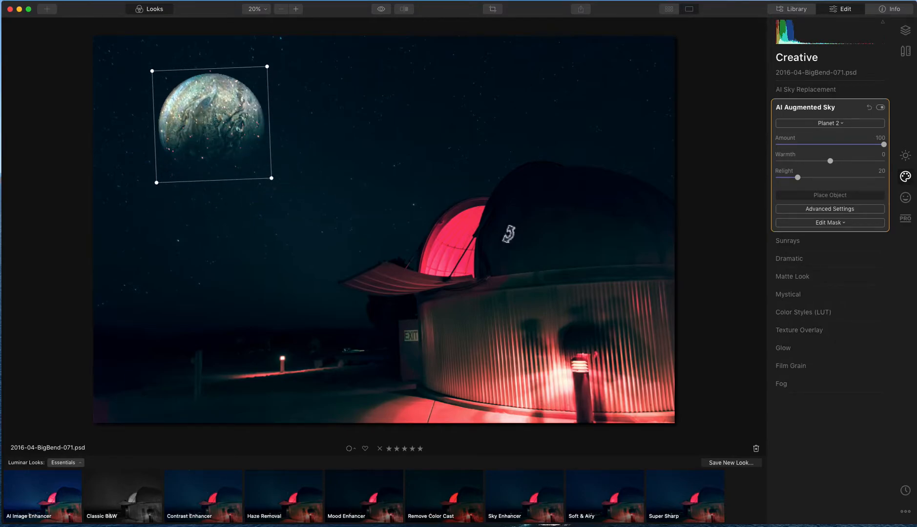
Swap the planet for the Fireworks 3 object and place it in the open sky up and left of the observatory dome
{"action": "left_click", "coordinate": [829, 127]}
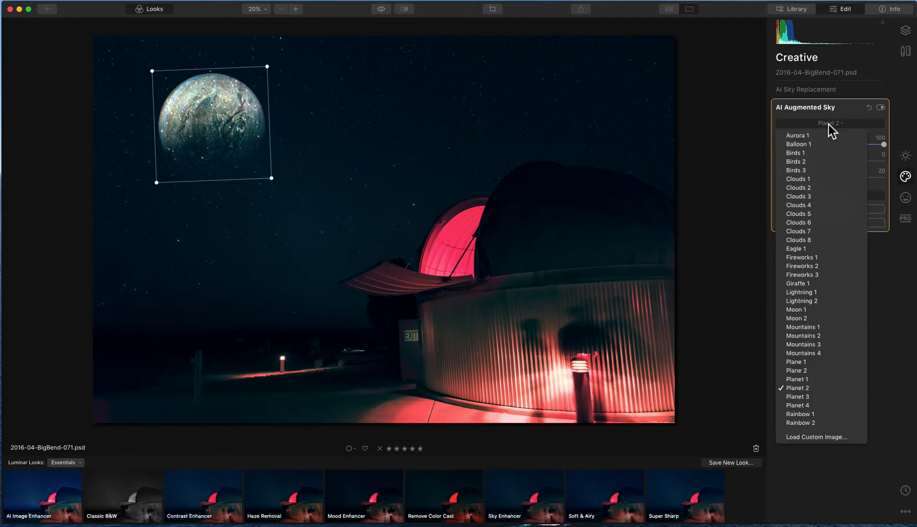
{"action": "left_click", "coordinate": [810, 275]}
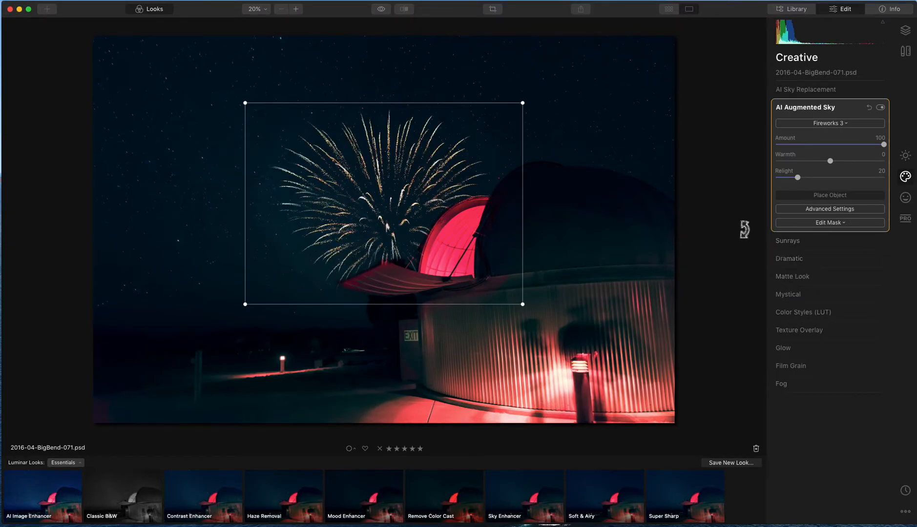
{"action": "left_click_drag", "start_coordinate": [450, 262], "coordinate": [388, 211]}
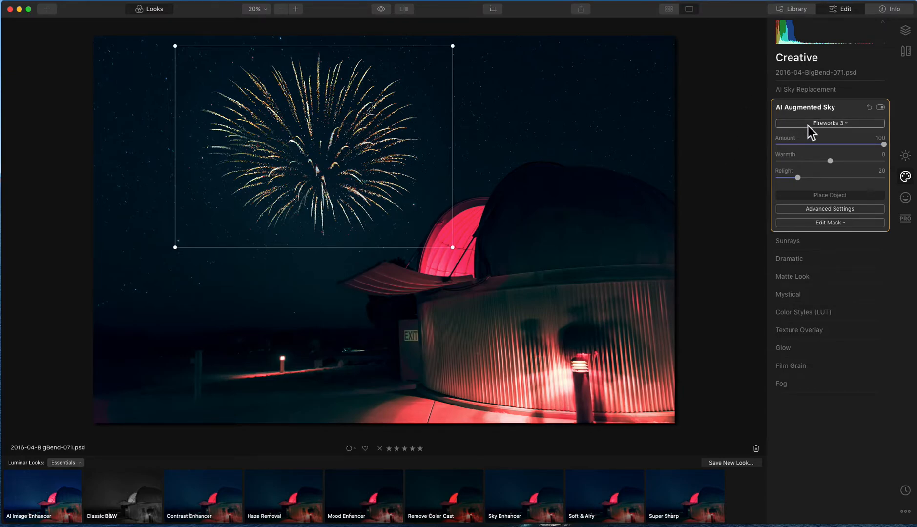
Replace the observatory photo's sky with Dramatic Sunset 5 using AI Sky Replacement, and switch to the Portrait tools
{"action": "left_click", "coordinate": [839, 91]}
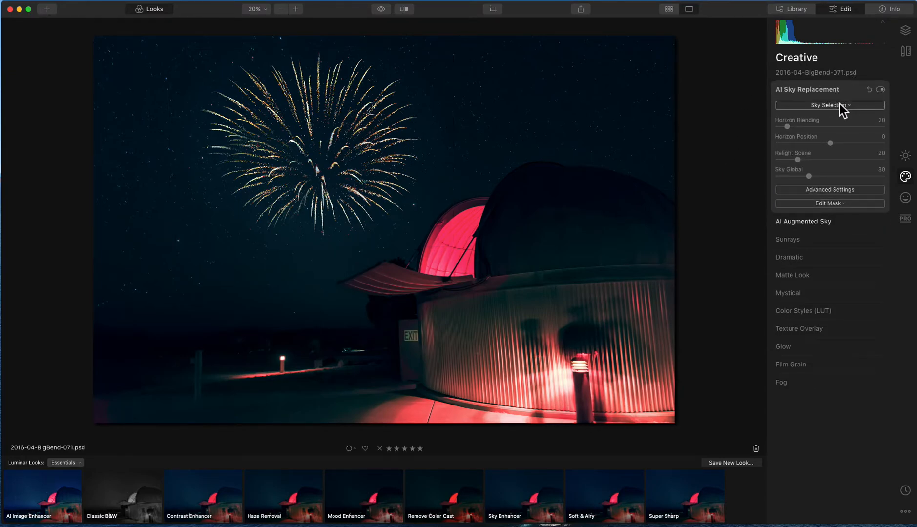
{"action": "left_click", "coordinate": [839, 104]}
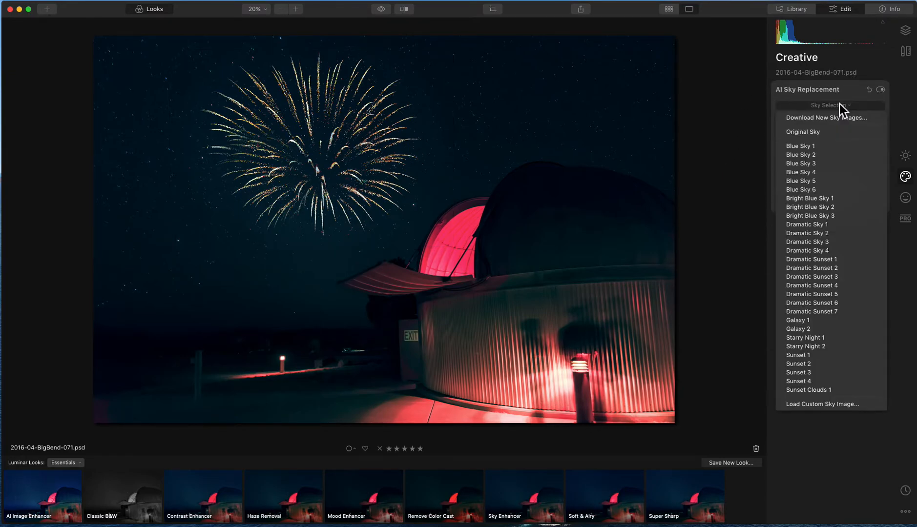
{"action": "left_click", "coordinate": [818, 295]}
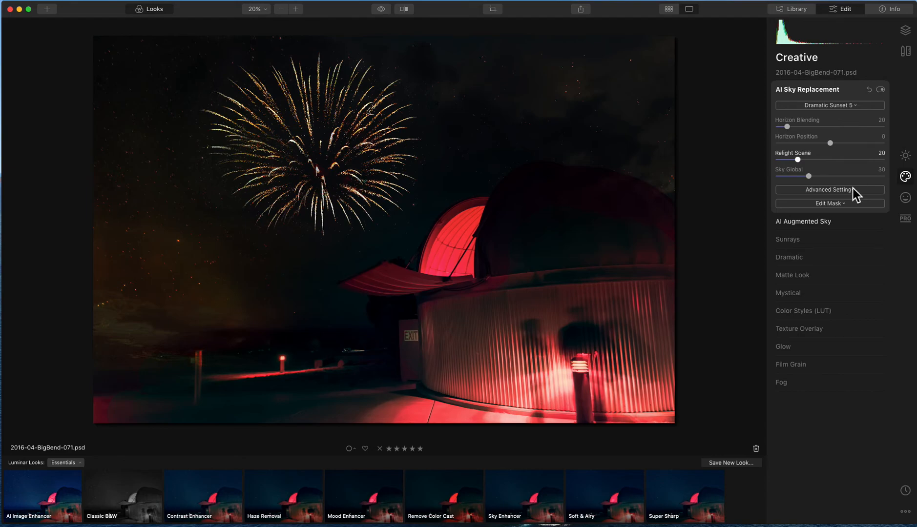
{"action": "left_click", "coordinate": [904, 199]}
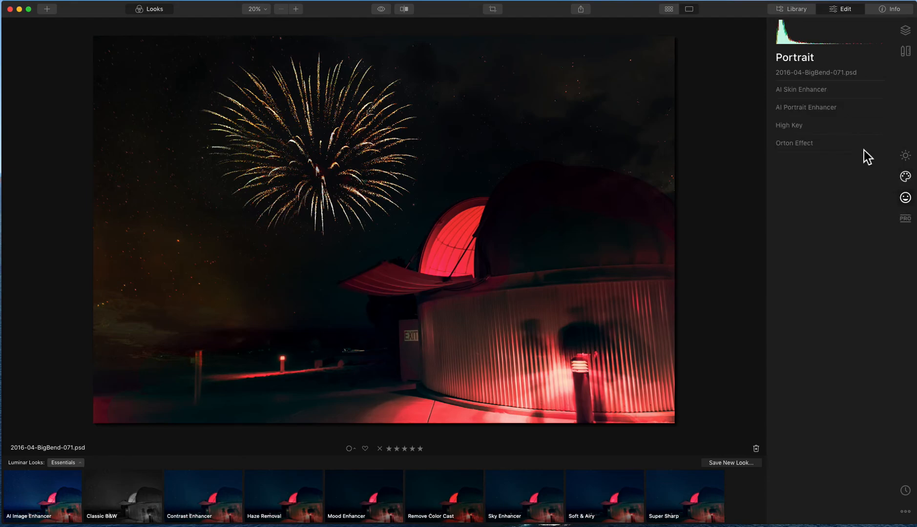